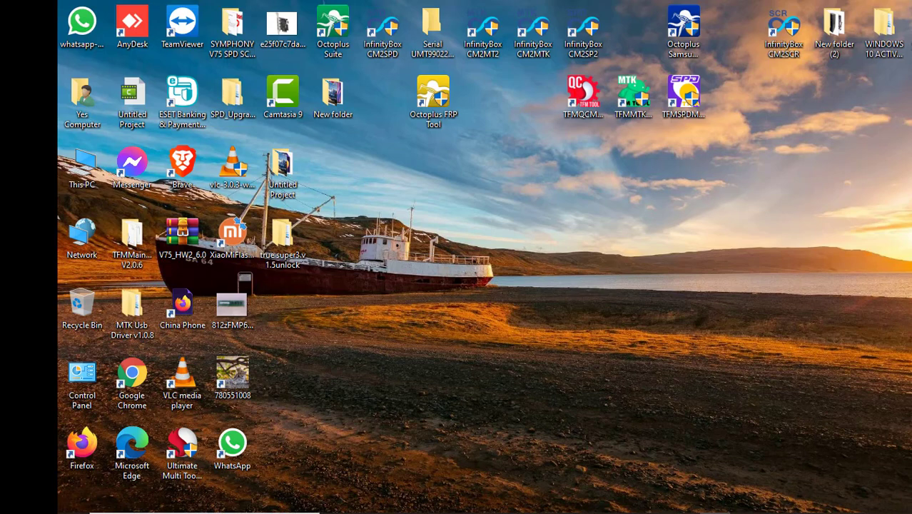
pyautogui.rightClick(460, 248)
pyautogui.click(490, 288)
pyautogui.rightClick(461, 226)
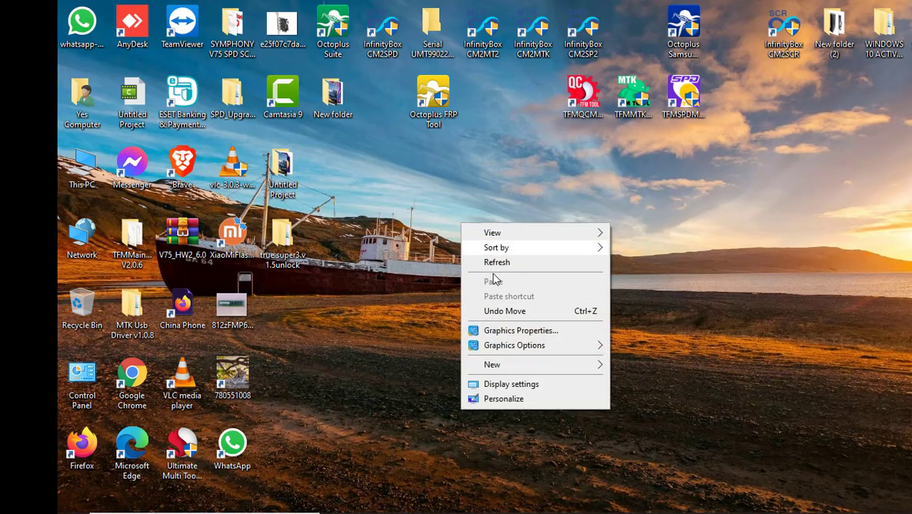
pyautogui.click(470, 262)
pyautogui.rightClick(369, 135)
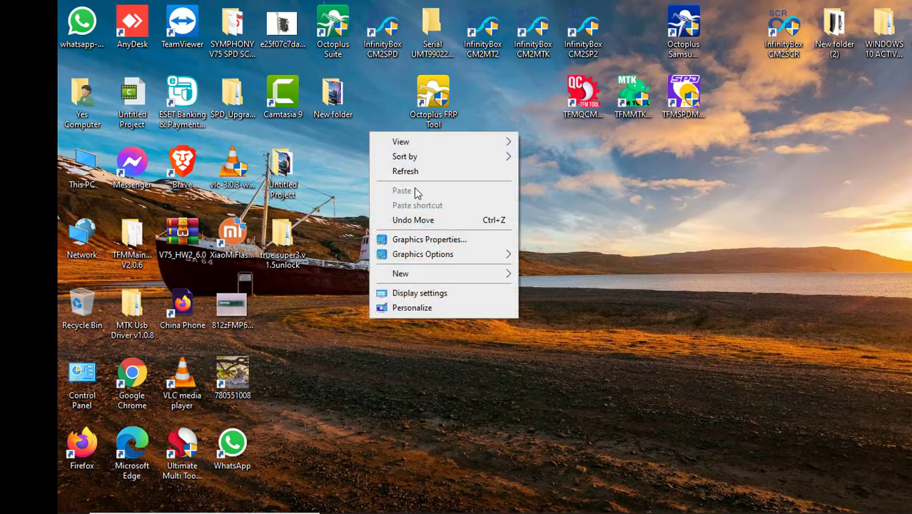
pyautogui.click(412, 175)
pyautogui.rightClick(372, 147)
pyautogui.click(417, 187)
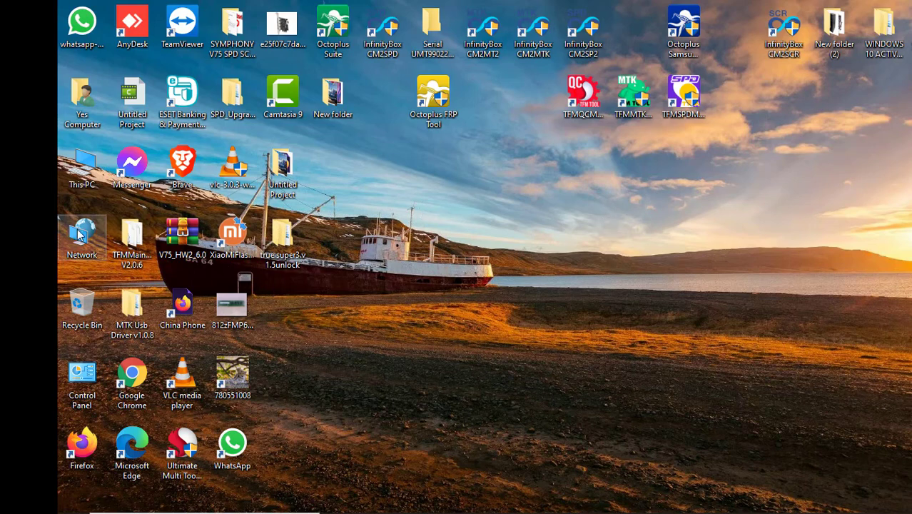
# Open the PORTBLE WINDOSE 10-8-7 folder on the MOBILE SOFTWAR FILE-2TB (F:) drive in a maximized This PC window.
pyautogui.doubleClick(102, 161)
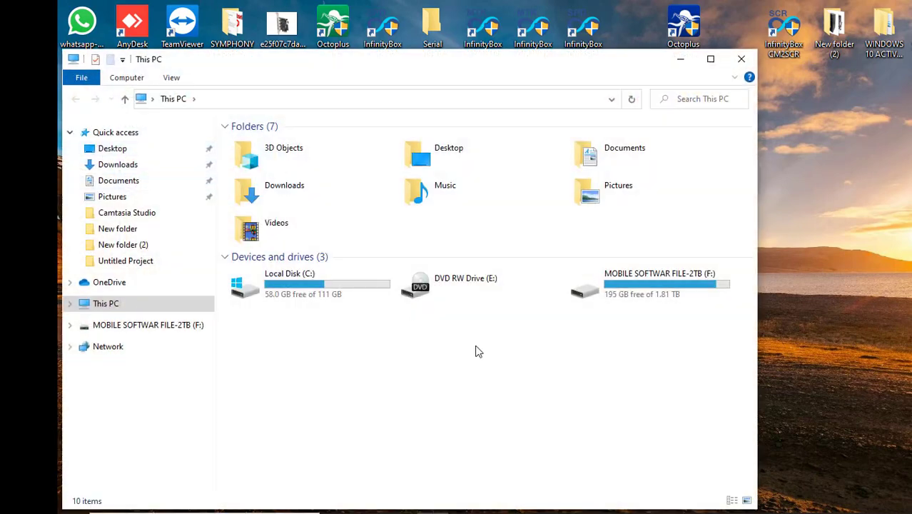
pyautogui.doubleClick(555, 66)
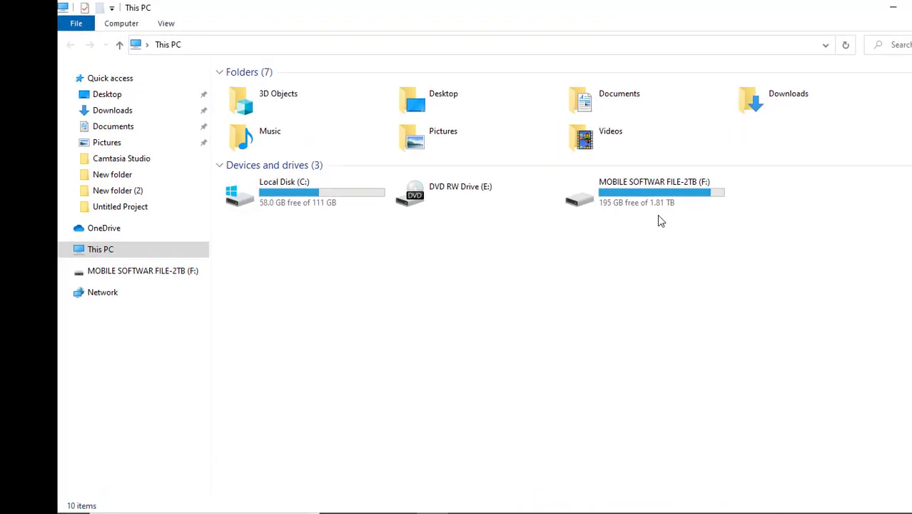
pyautogui.click(646, 189)
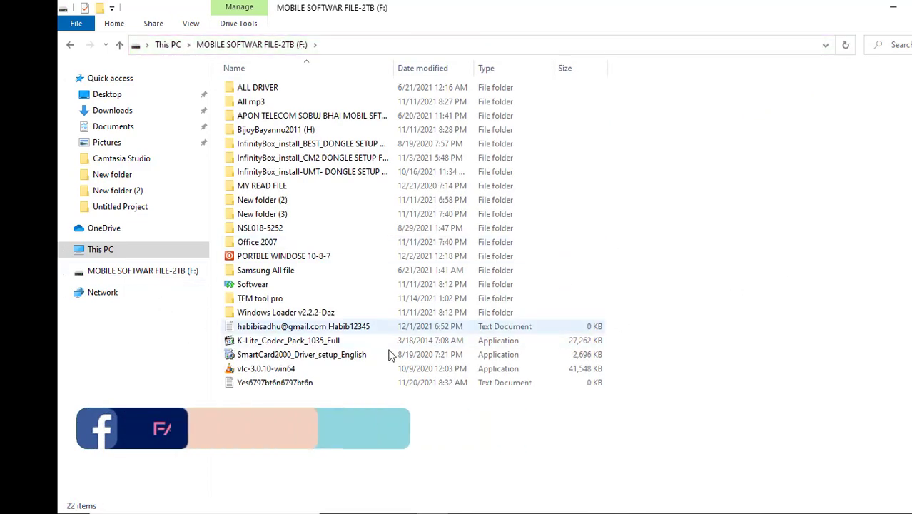
pyautogui.click(264, 255)
pyautogui.doubleClick(264, 255)
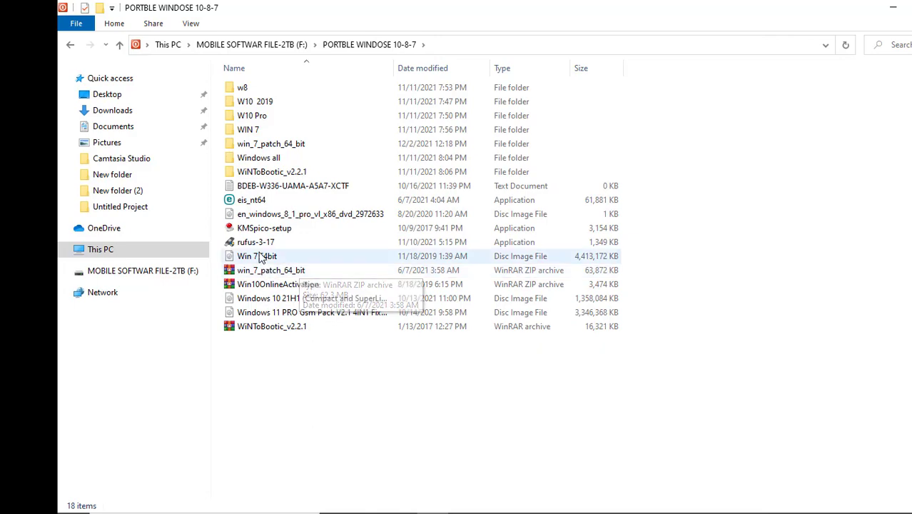
# Launch rufus-3-17 from the folder and reposition its window.
pyautogui.click(261, 247)
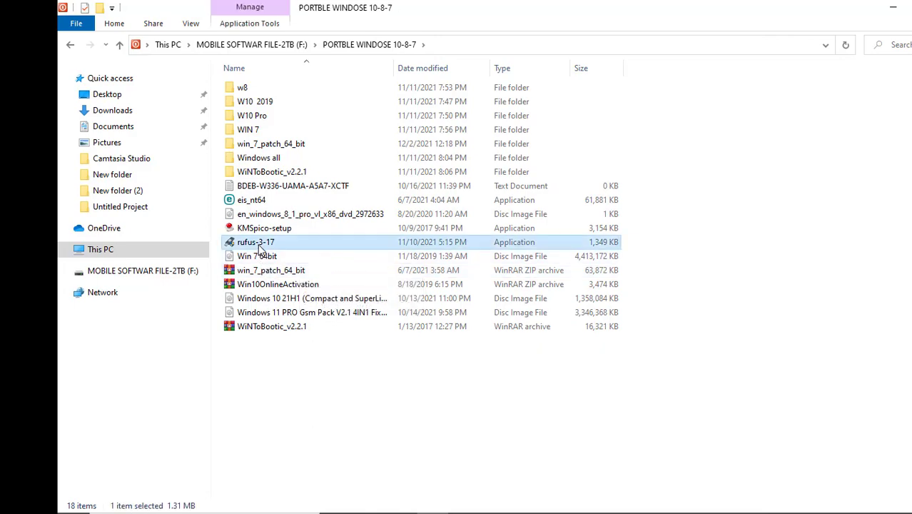
pyautogui.doubleClick(260, 246)
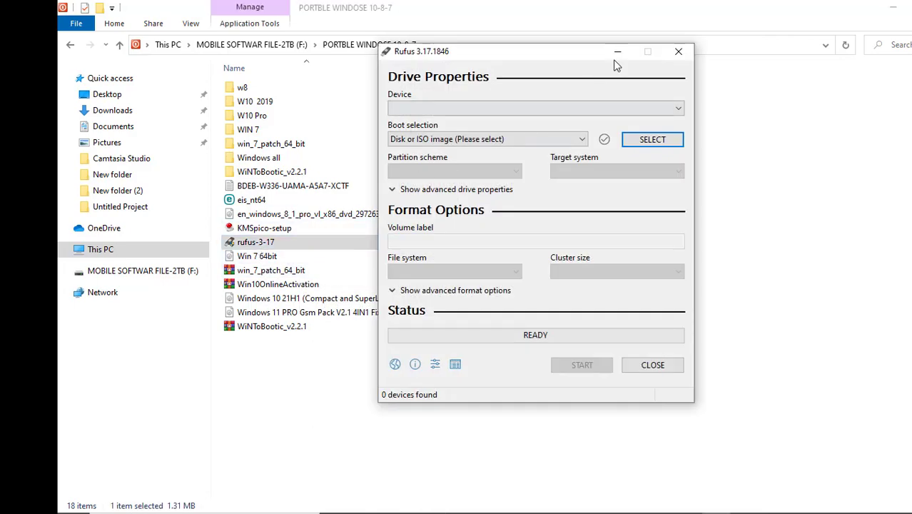
pyautogui.moveTo(582, 58); pyautogui.dragTo(550, 76)
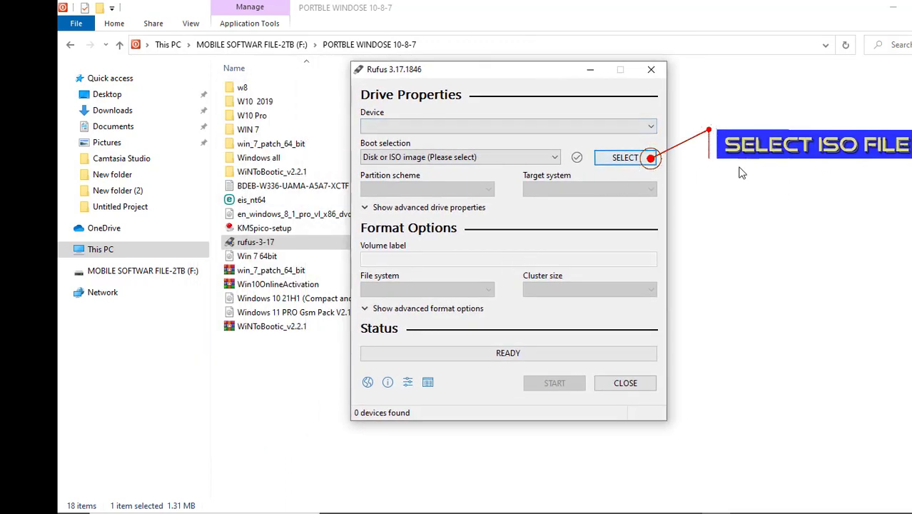
# Load the Win10_1809_English_x64 disc image from F:, PORTBLE WINDOSE 10-8-7, W10 Pro as the boot selection.
pyautogui.click(616, 159)
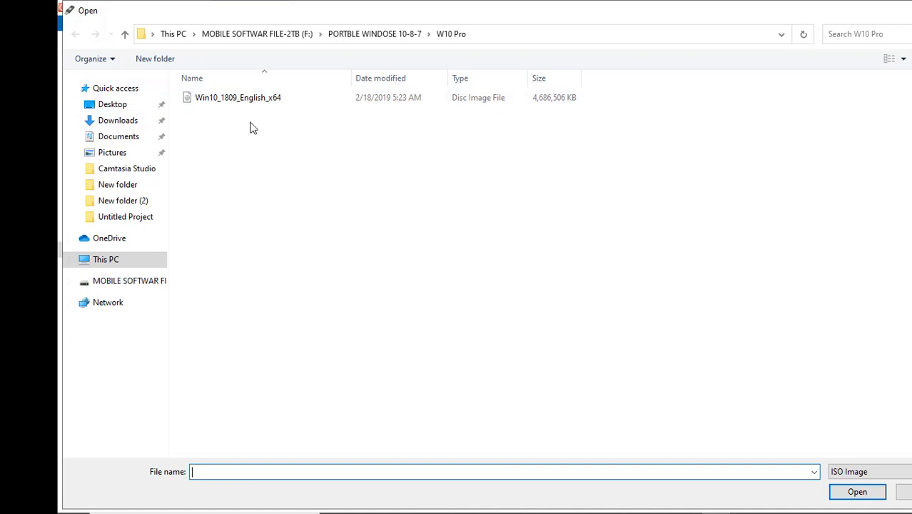
pyautogui.click(102, 263)
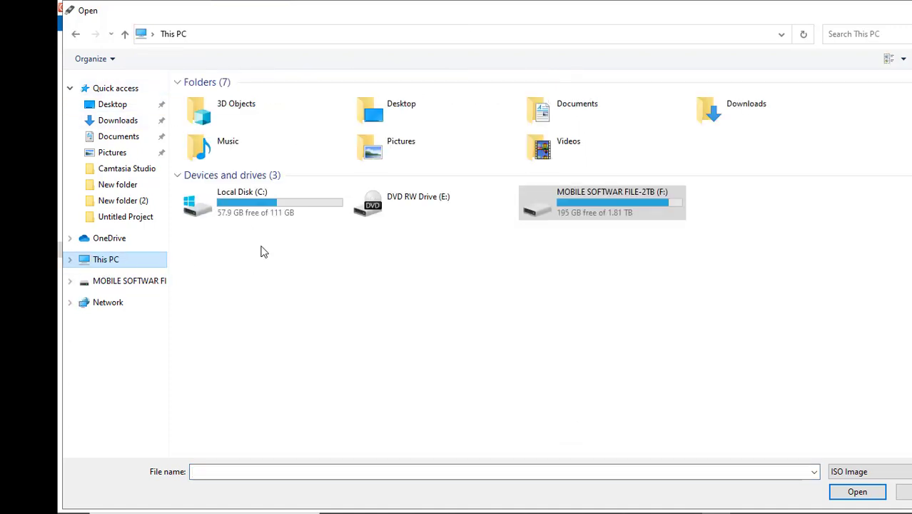
pyautogui.doubleClick(604, 217)
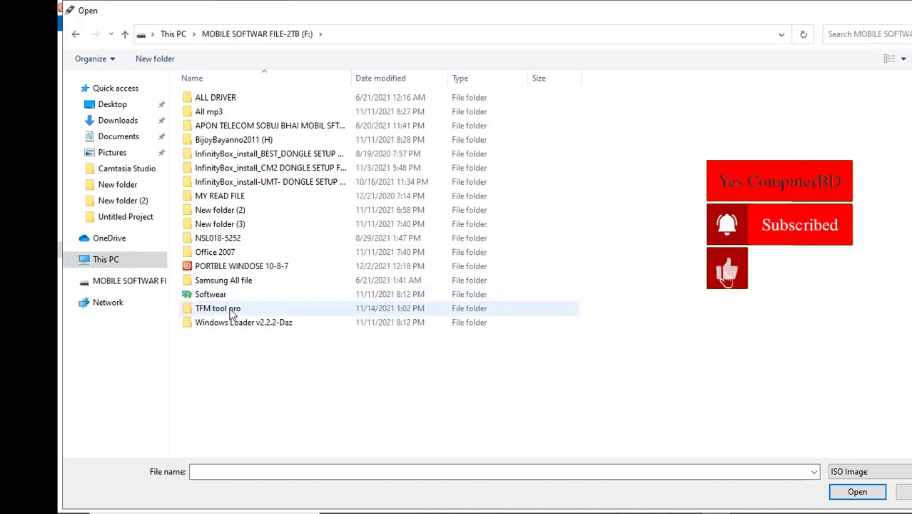
pyautogui.doubleClick(248, 270)
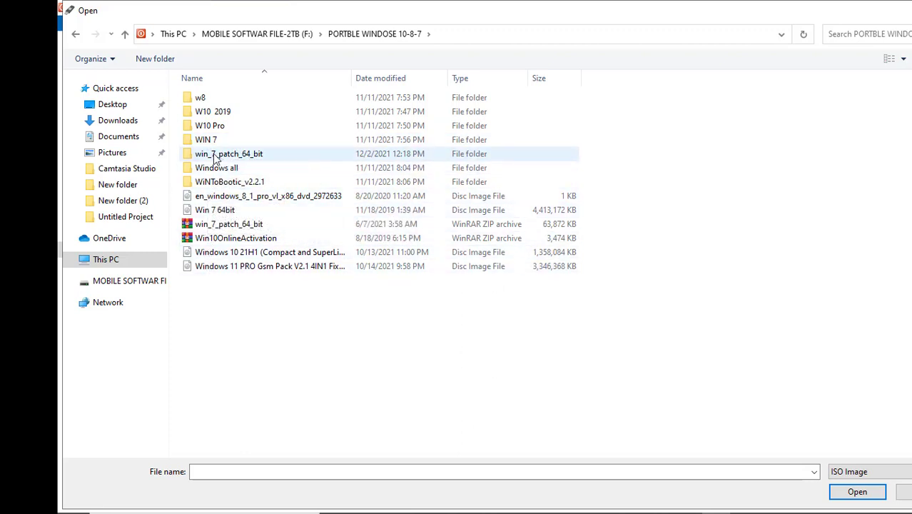
pyautogui.doubleClick(222, 126)
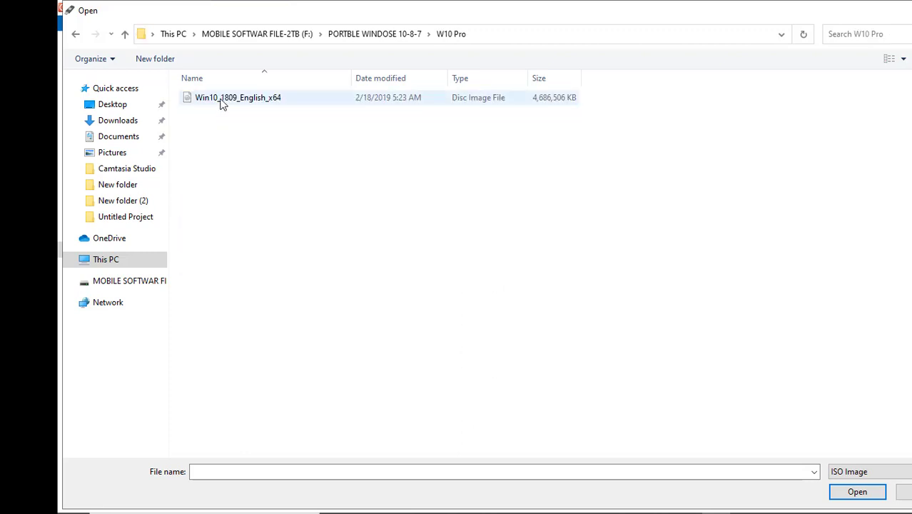
pyautogui.doubleClick(223, 103)
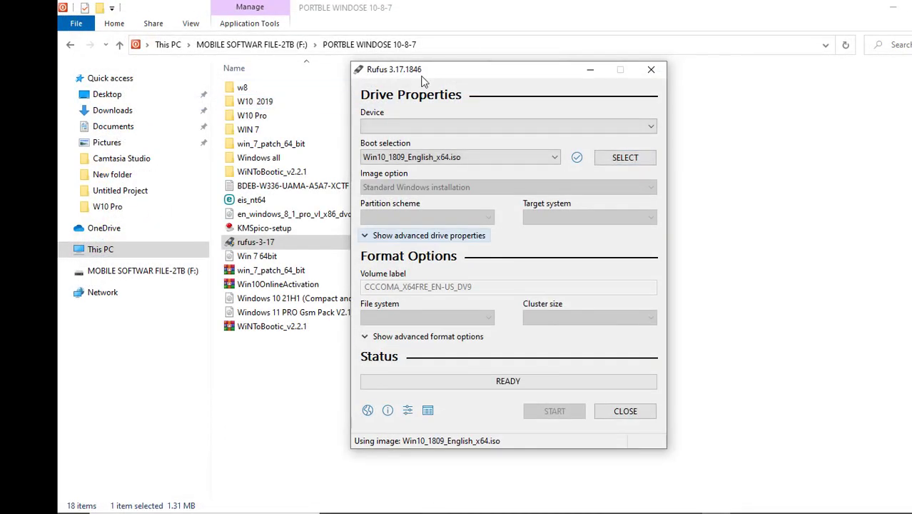
# Check the available USB devices and the partition scheme options in Rufus without changing the selections.
pyautogui.moveTo(468, 67); pyautogui.dragTo(350, 71)
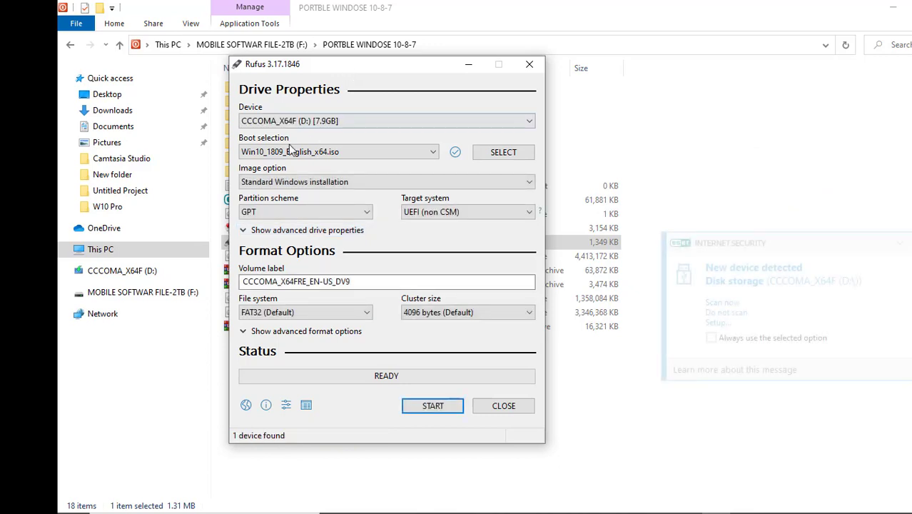
pyautogui.click(330, 123)
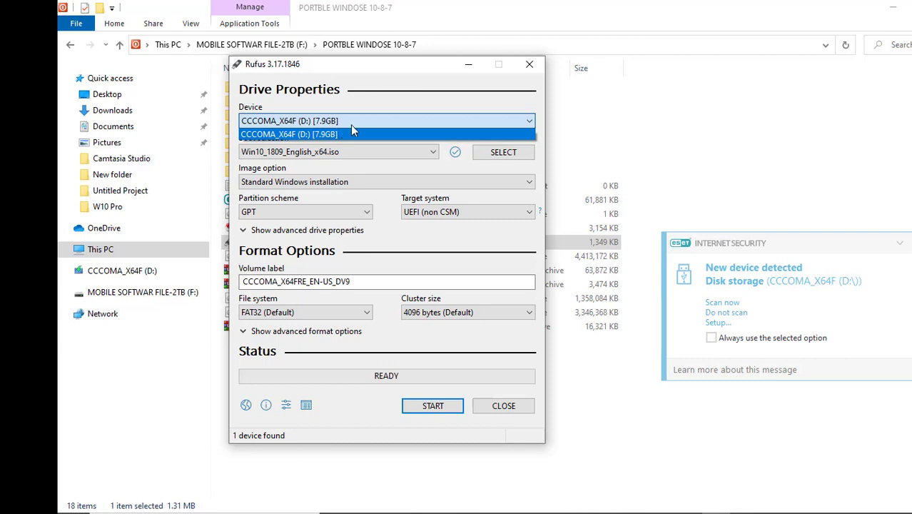
pyautogui.click(402, 71)
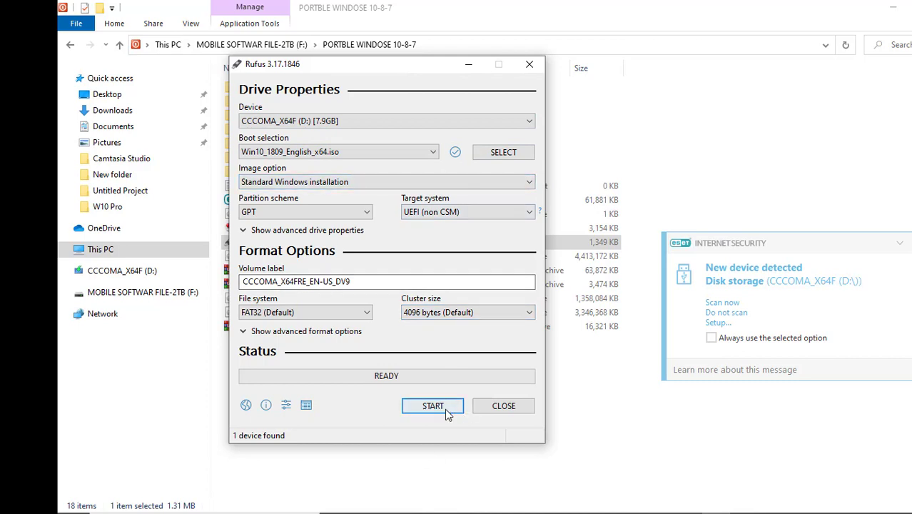
pyautogui.click(325, 210)
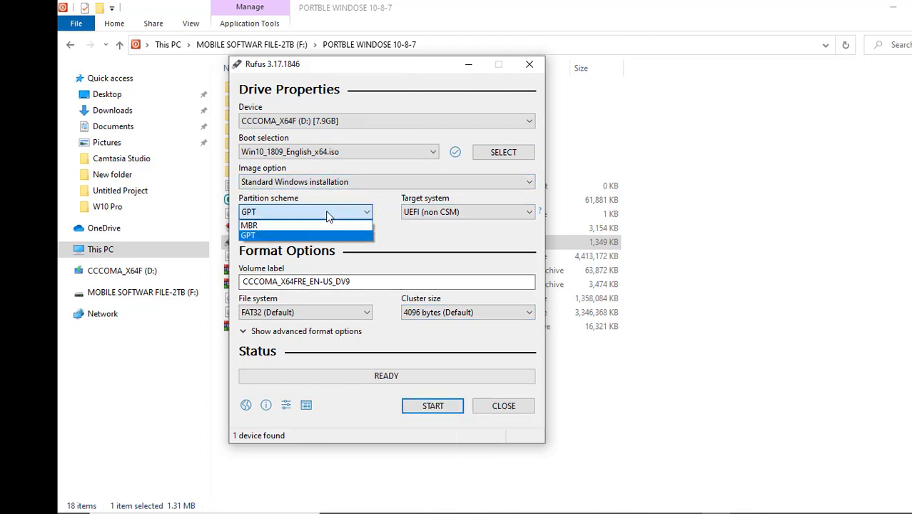
pyautogui.click(325, 210)
pyautogui.click(325, 211)
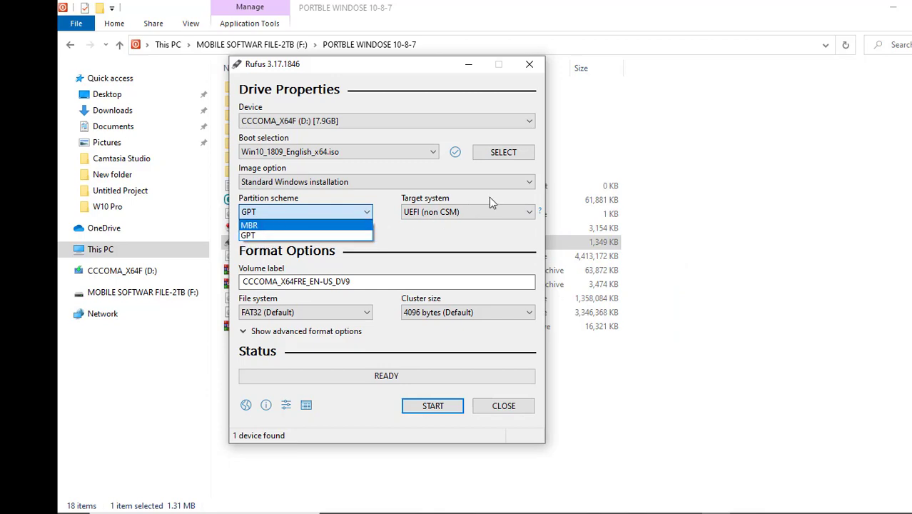
pyautogui.click(441, 239)
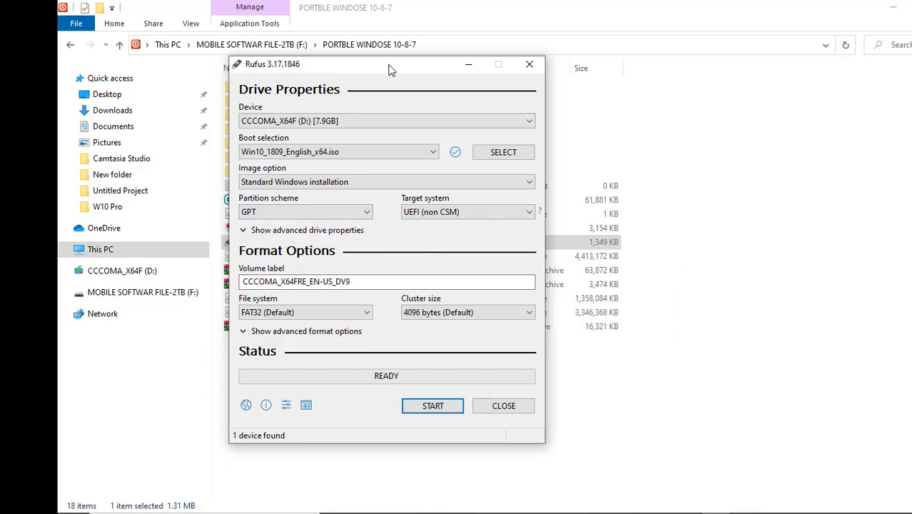
pyautogui.moveTo(390, 70); pyautogui.dragTo(372, 67)
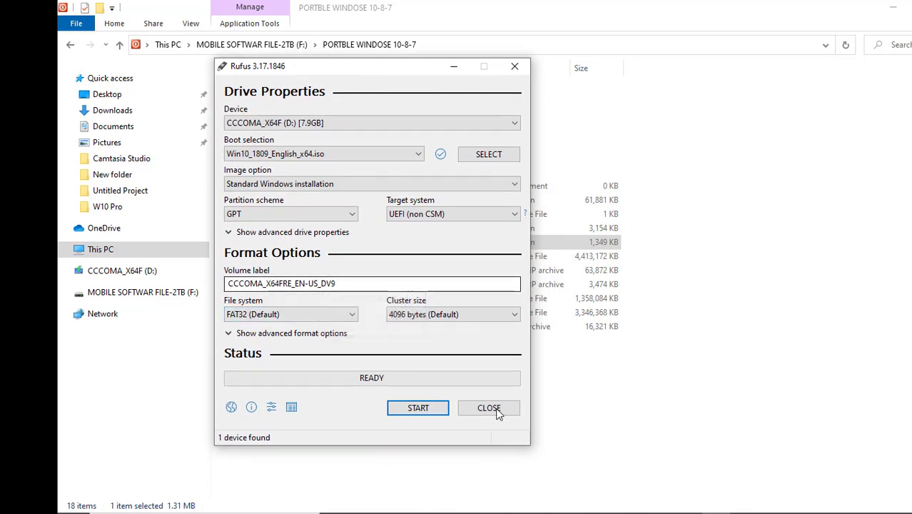
pyautogui.moveTo(390, 72)
pyautogui.mouseDown()
pyautogui.moveTo(444, 76)
pyautogui.moveTo(392, 76)
pyautogui.mouseUp()
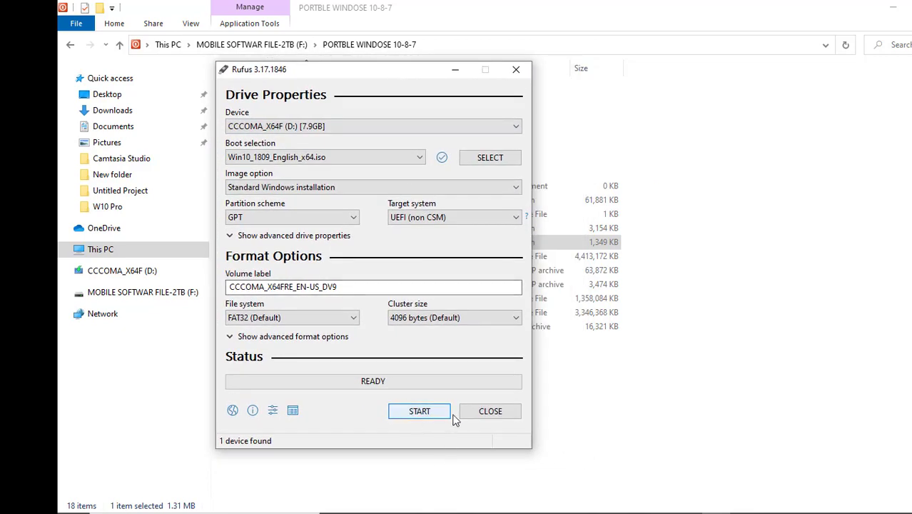
# Start writing the Windows image to the CCCOMA_X64F (D:) USB drive and accept erasing all its data.
pyautogui.click(421, 414)
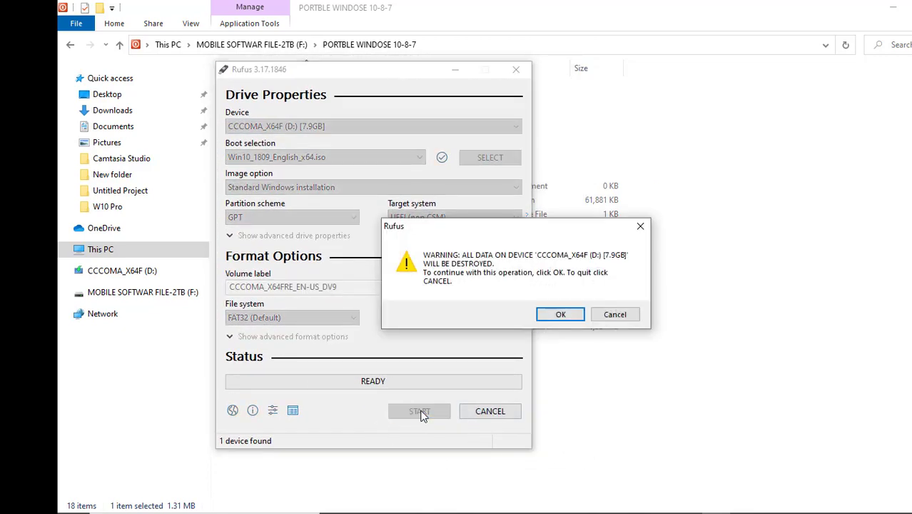
pyautogui.moveTo(559, 229); pyautogui.dragTo(403, 222)
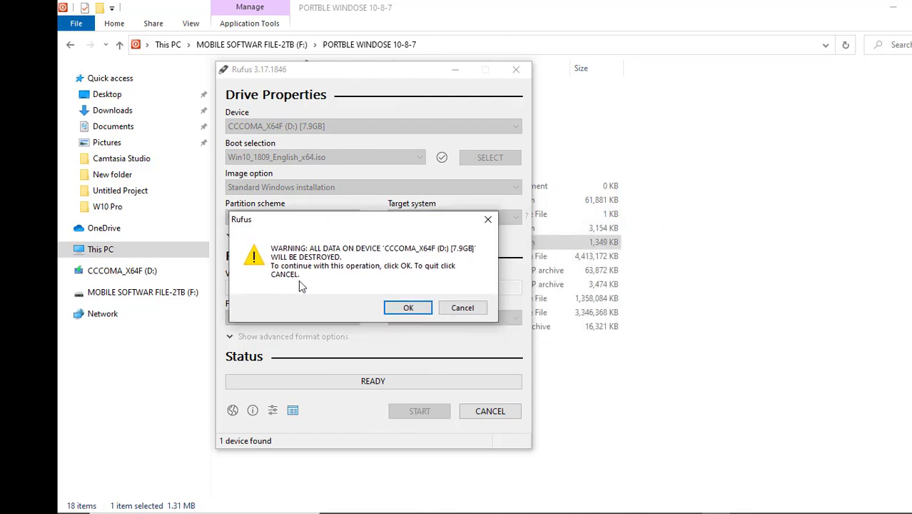
pyautogui.click(407, 307)
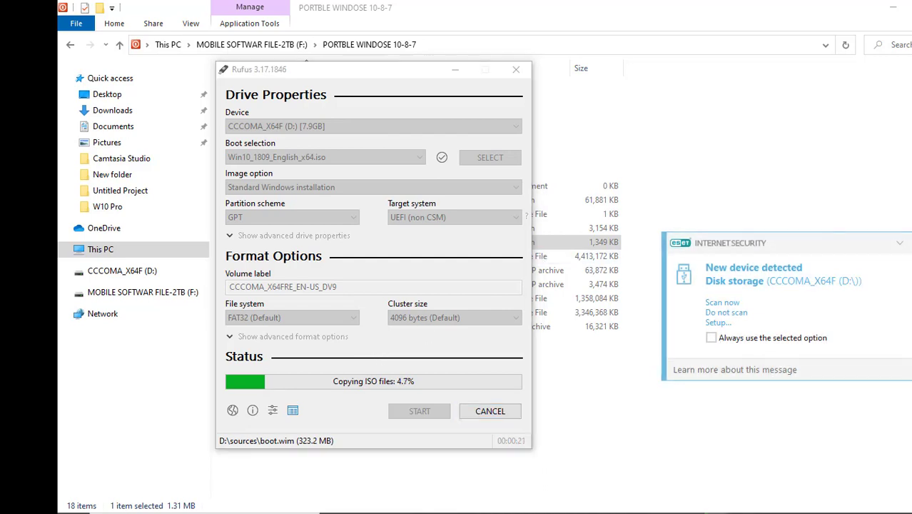
pyautogui.moveTo(368, 72)
pyautogui.mouseDown()
pyautogui.moveTo(395, 77)
pyautogui.moveTo(364, 65)
pyautogui.moveTo(410, 75)
pyautogui.moveTo(369, 69)
pyautogui.mouseUp()
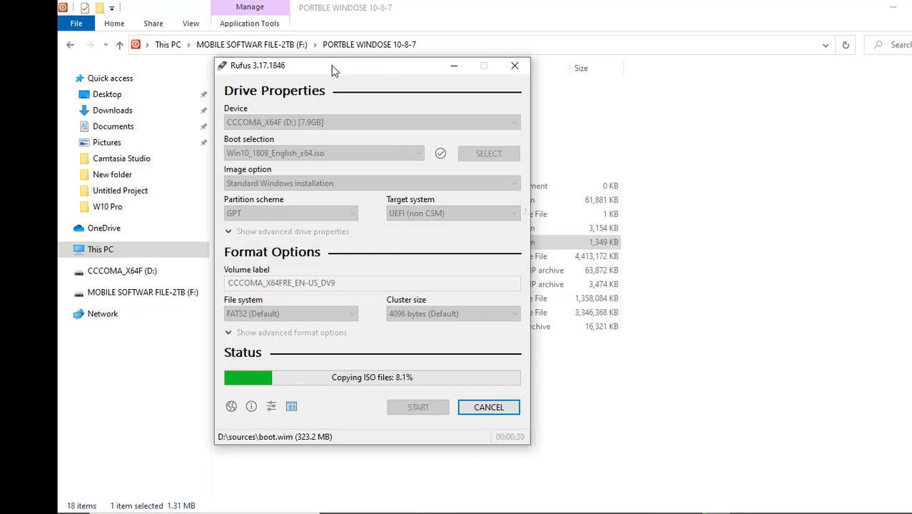
pyautogui.moveTo(331, 65); pyautogui.dragTo(321, 66)
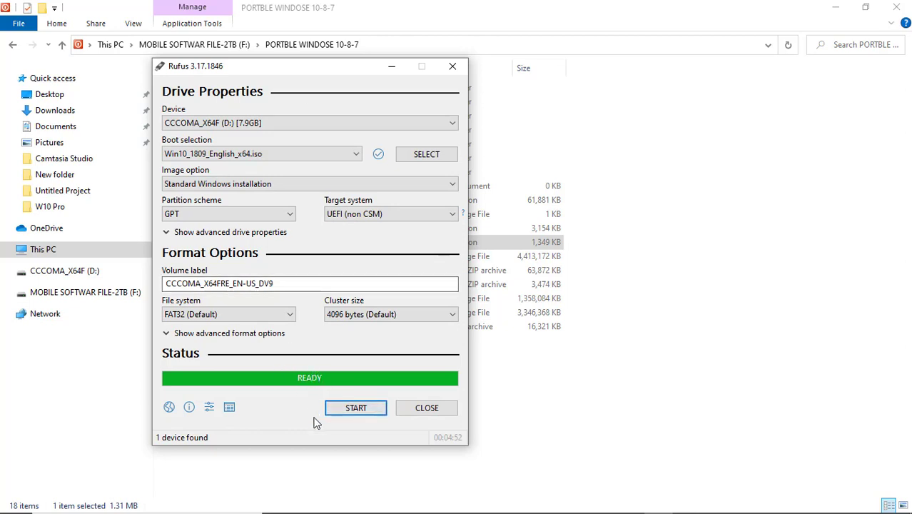
# Recheck the device list in Rufus and open the CCCOMA_X64F (D:) drive from This PC to examine its files.
pyautogui.click(303, 124)
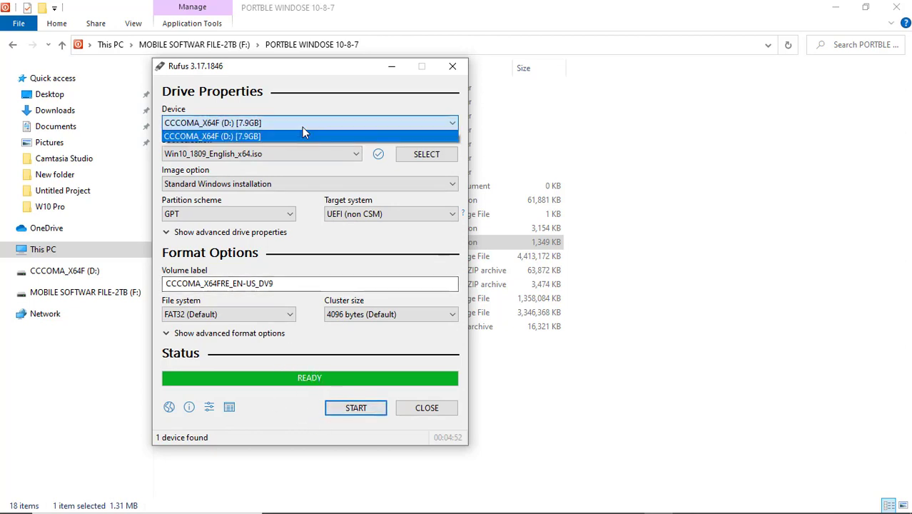
pyautogui.click(303, 129)
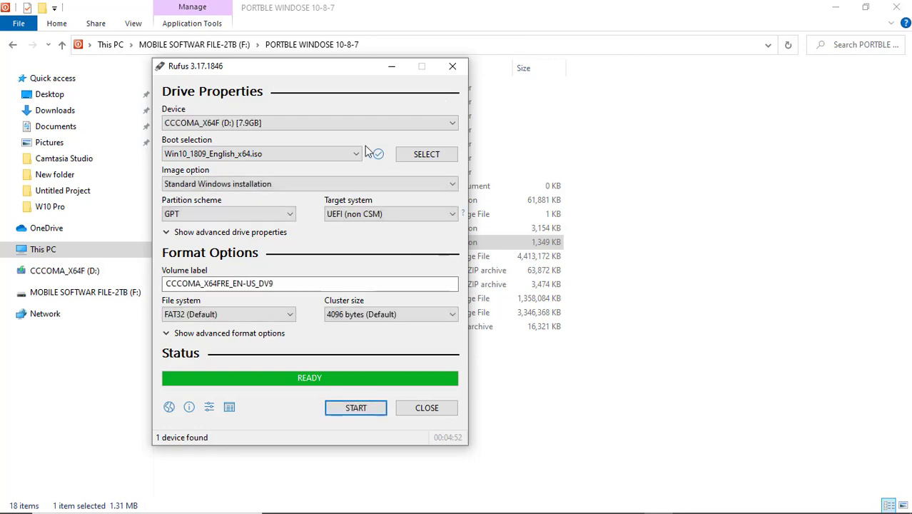
pyautogui.moveTo(301, 66); pyautogui.dragTo(634, 53)
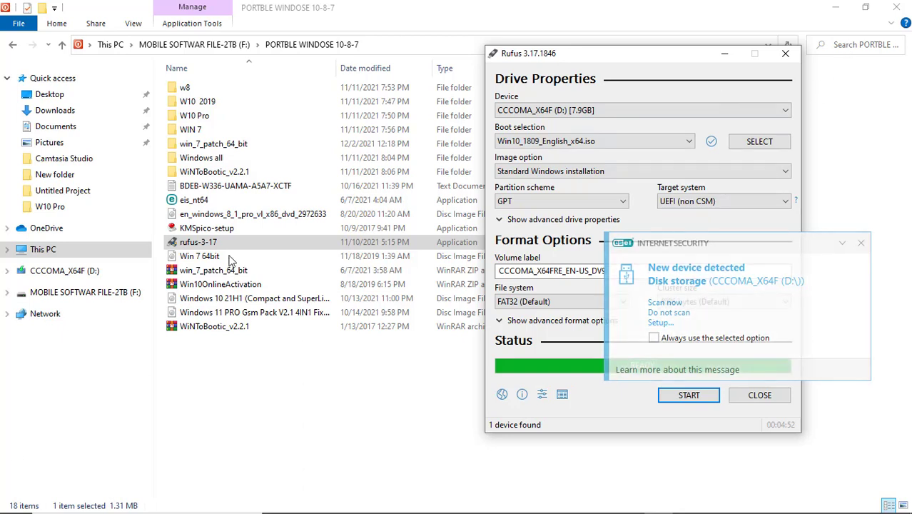
pyautogui.click(836, 7)
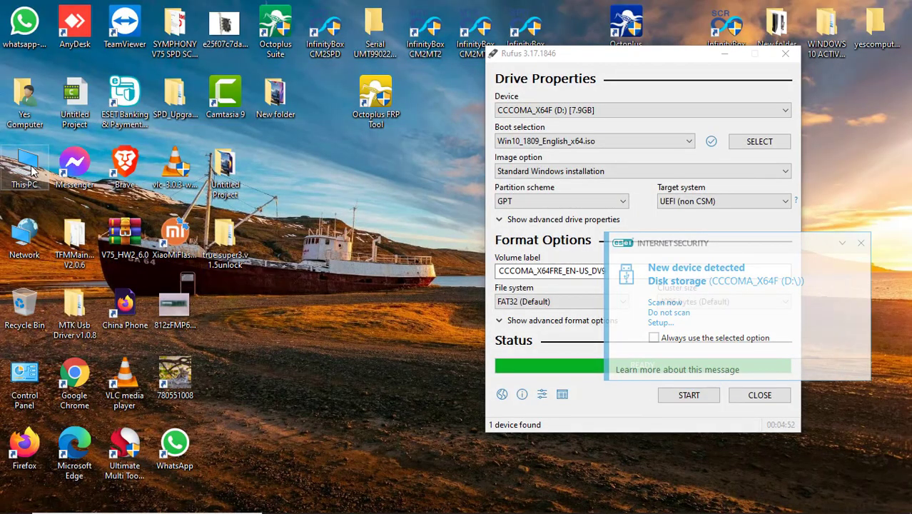
pyautogui.doubleClick(32, 169)
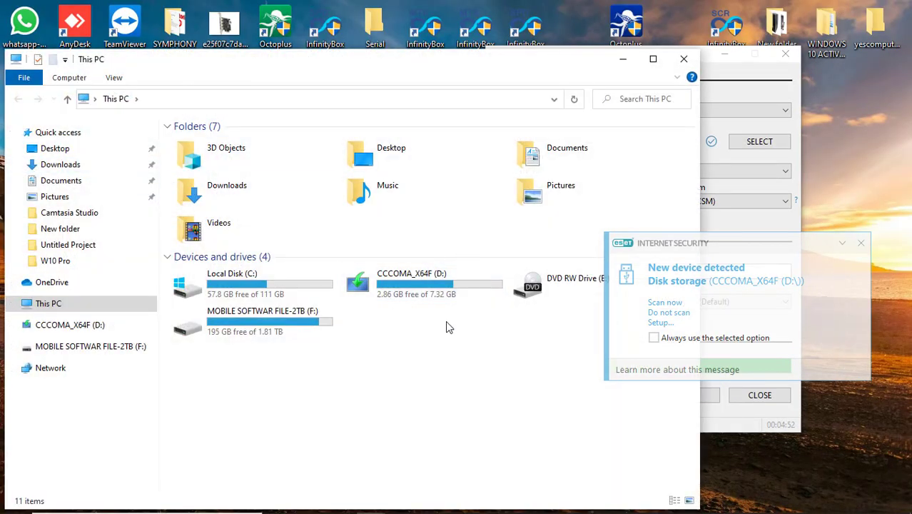
pyautogui.doubleClick(391, 288)
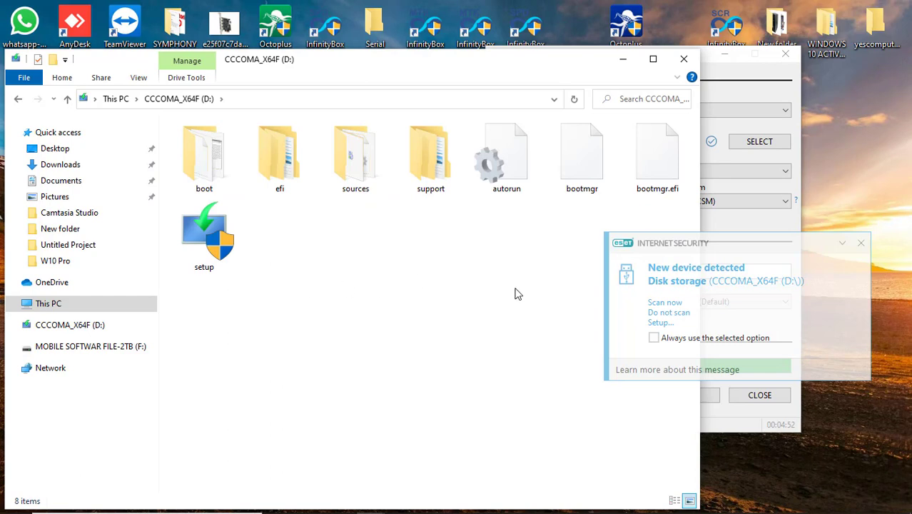
# Switch the file view of the CCCOMA_X64F (D:) drive to small icons.
pyautogui.rightClick(484, 254)
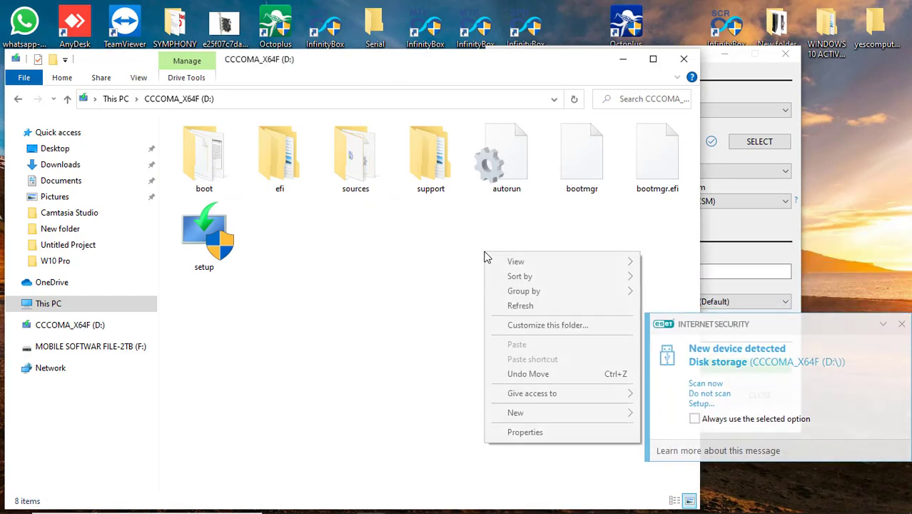
pyautogui.moveTo(523, 415)
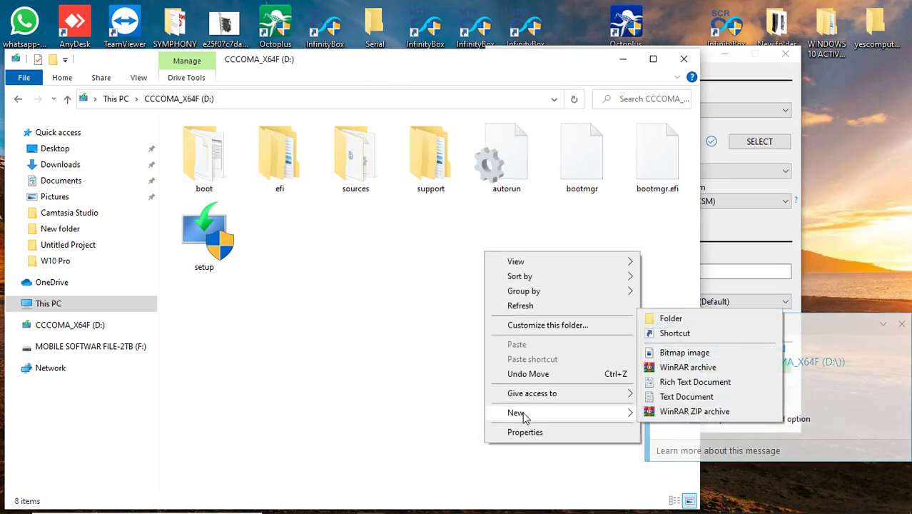
pyautogui.rightClick(297, 262)
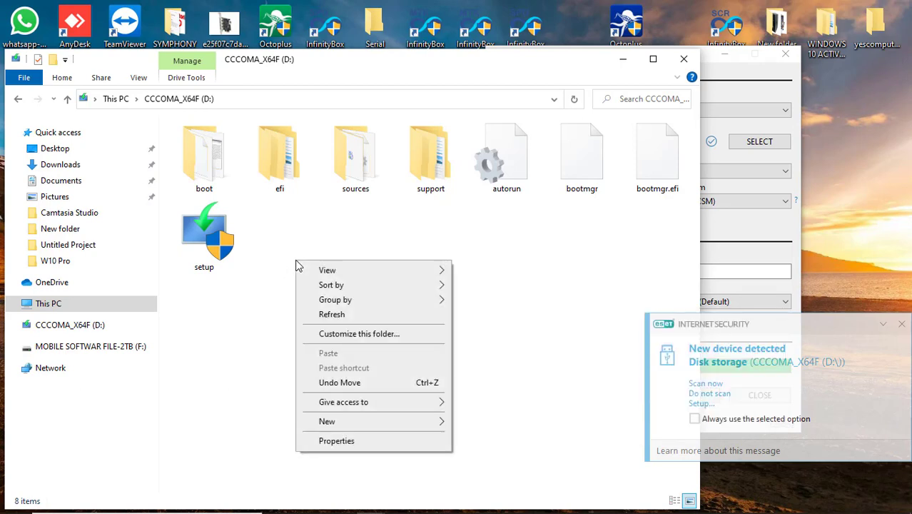
pyautogui.moveTo(336, 271)
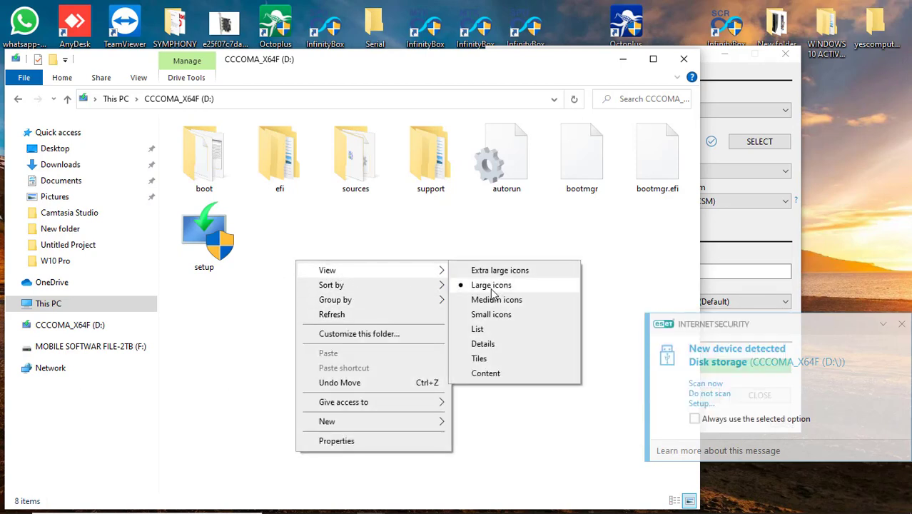
pyautogui.click(502, 315)
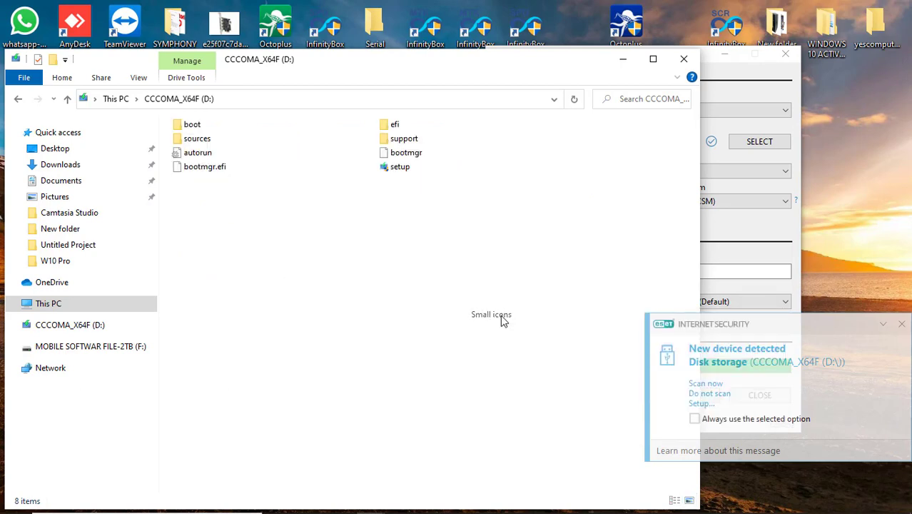
# Display the contents of the CCCOMA_X64F (D:) drive as medium icons and maximize the window.
pyautogui.rightClick(348, 236)
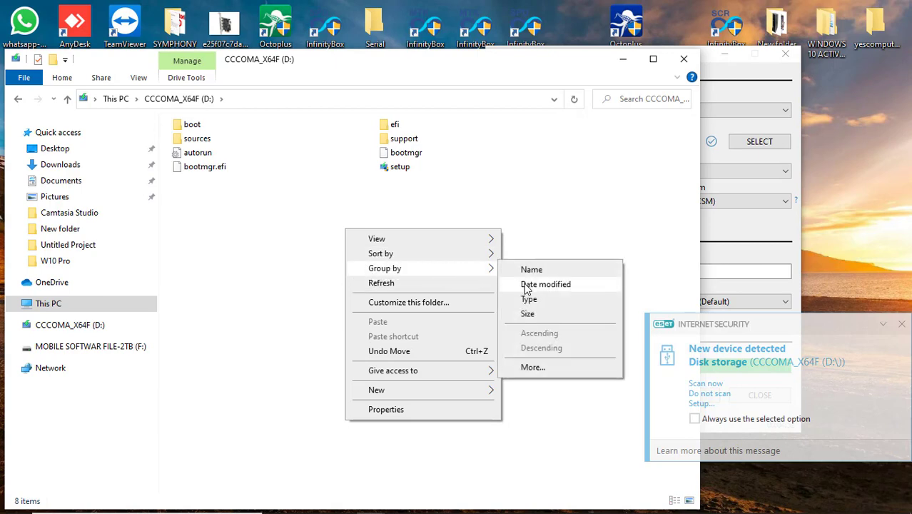
pyautogui.moveTo(485, 242)
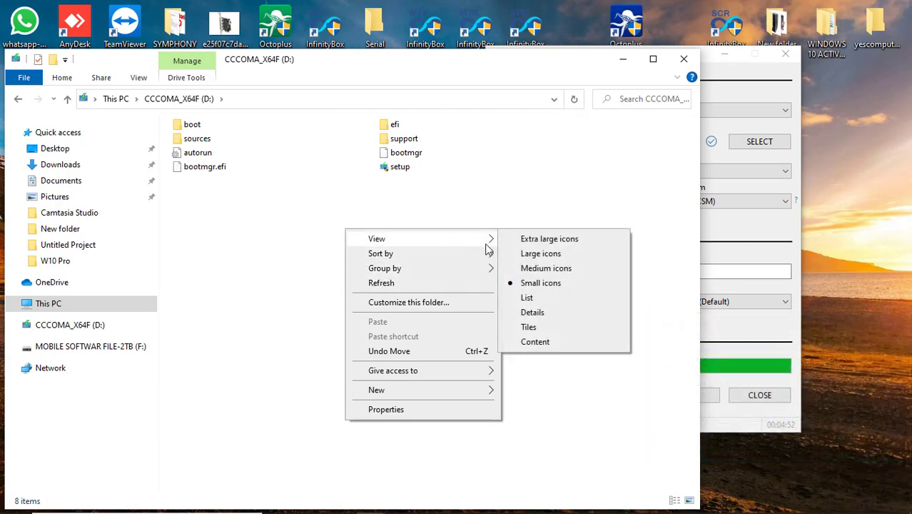
pyautogui.click(548, 269)
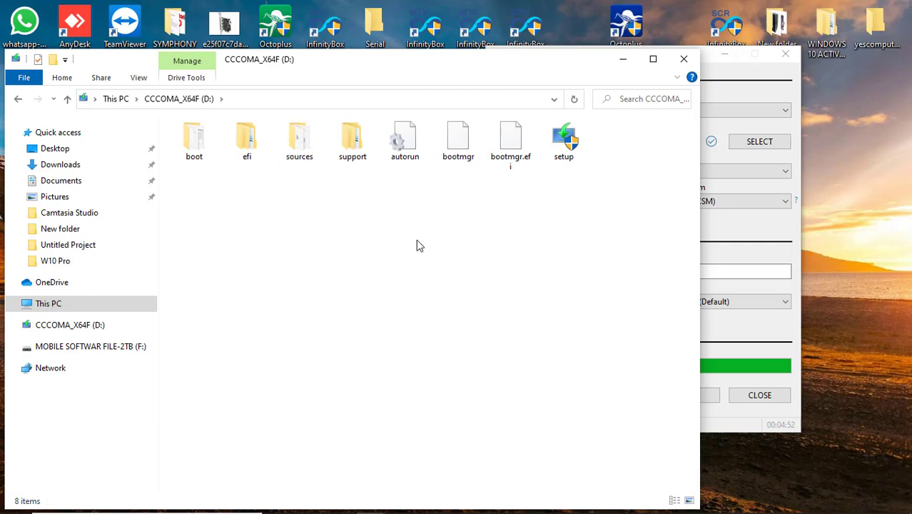
pyautogui.doubleClick(504, 65)
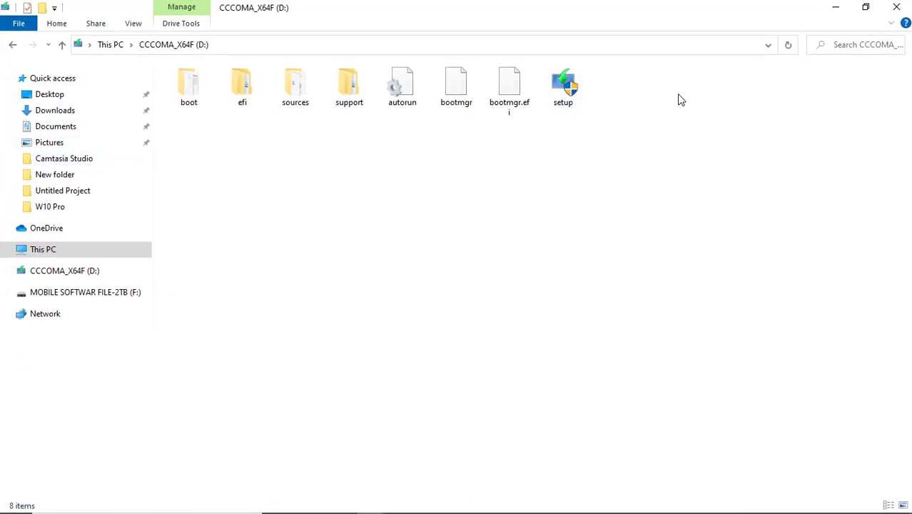
# Select all files and folders on the CCCOMA_X64F (D:) drive and open their properties to examine the combined size.
pyautogui.moveTo(678, 95); pyautogui.dragTo(173, 133)
pyautogui.rightClick(185, 104)
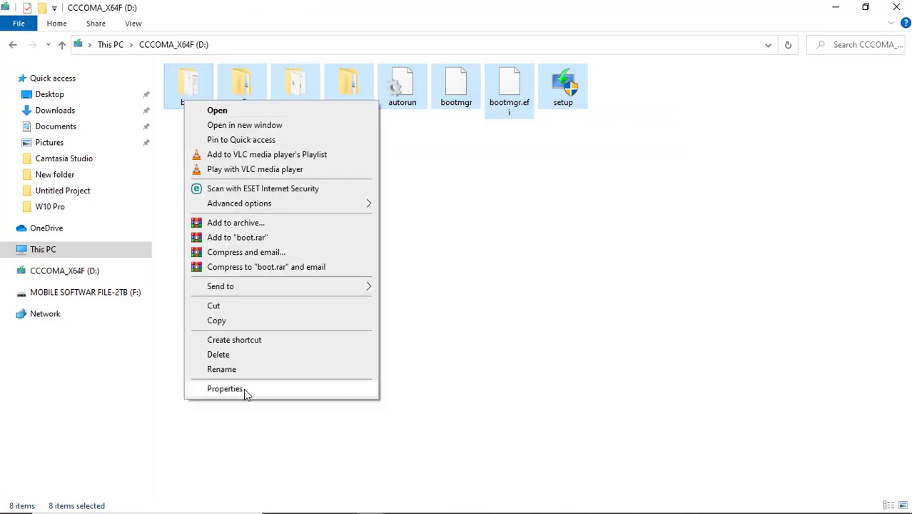
pyautogui.click(225, 388)
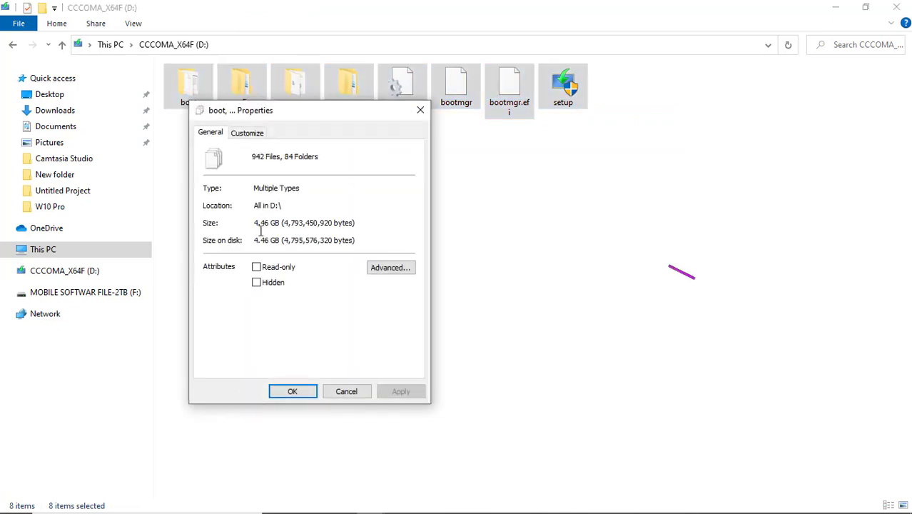